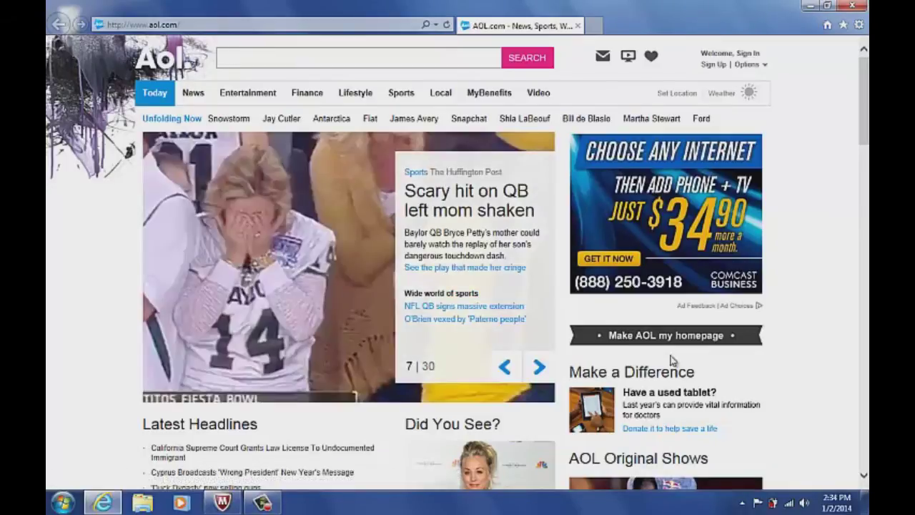
pyautogui.hotkey('alt', 'x')
pyautogui.press('Down')
pyautogui.press('Down')
pyautogui.press('Down')
pyautogui.press('Down')
pyautogui.press('Down')
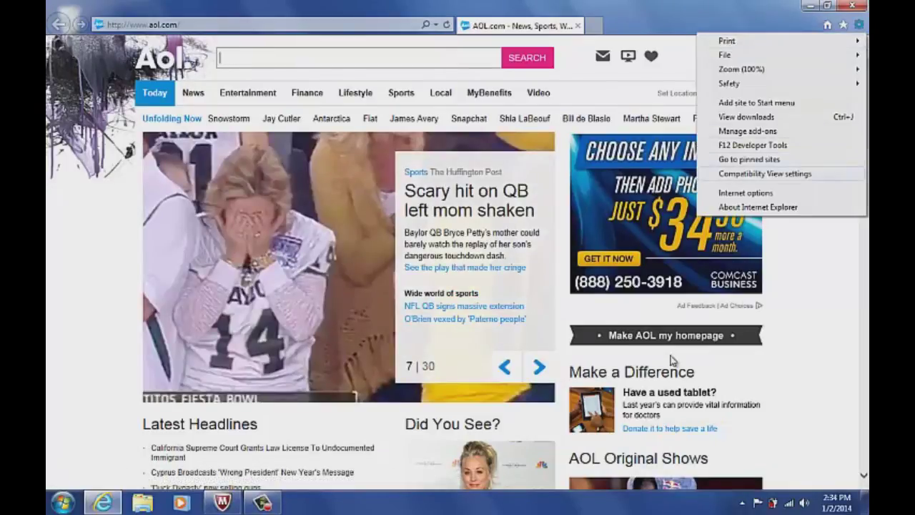
pyautogui.press('Return')
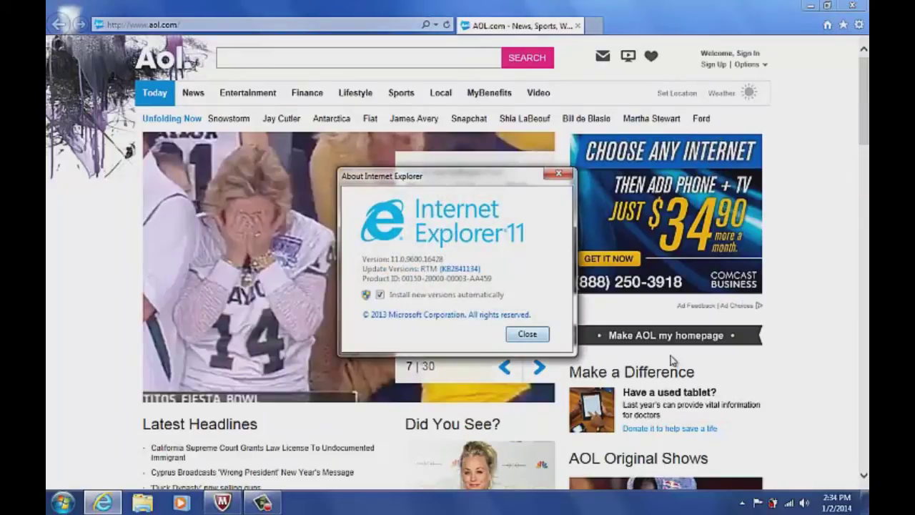
pyautogui.press('Return')
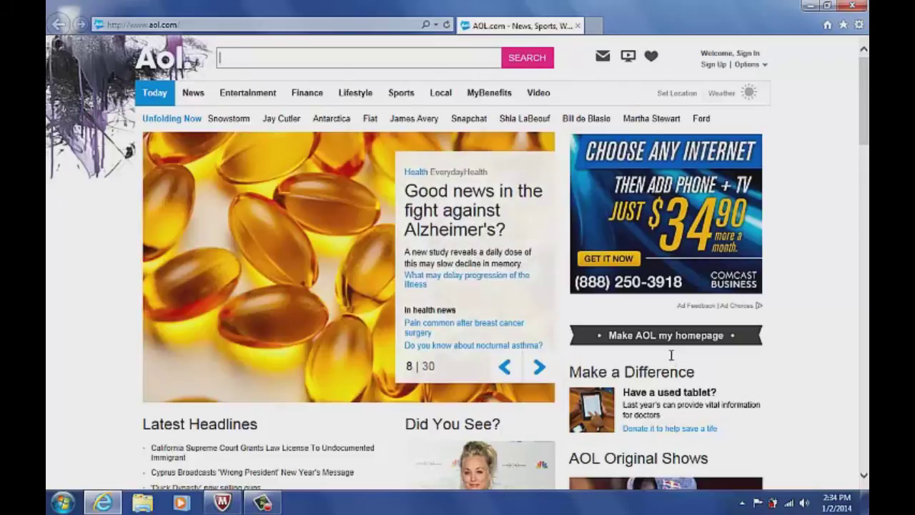
# Search AOL for 'security essentials', correcting the typos along the way.
pyautogui.write('secu')
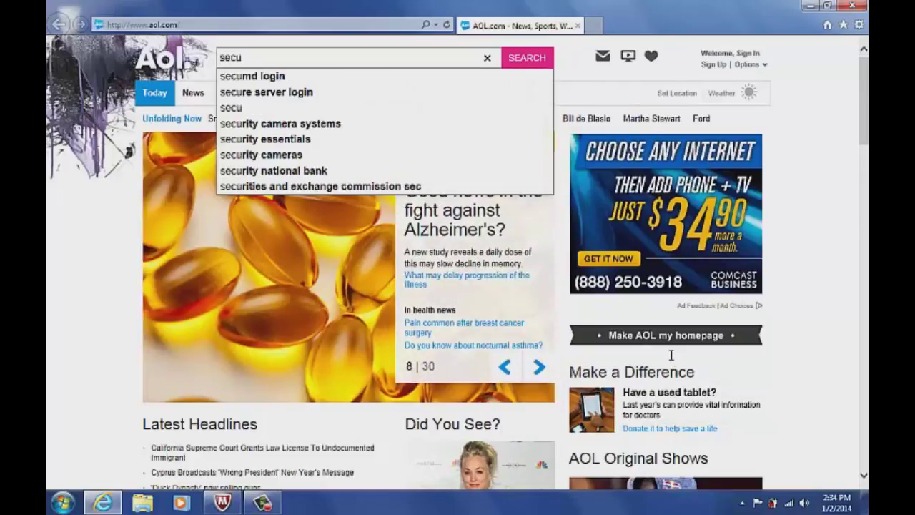
pyautogui.write('ru')
pyautogui.press('BackSpace')
pyautogui.write('ity ')
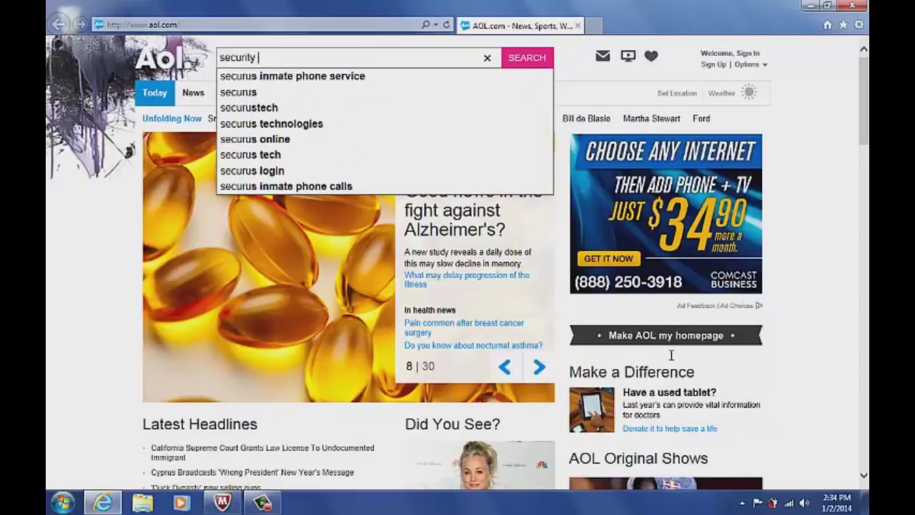
pyautogui.write('essentu')
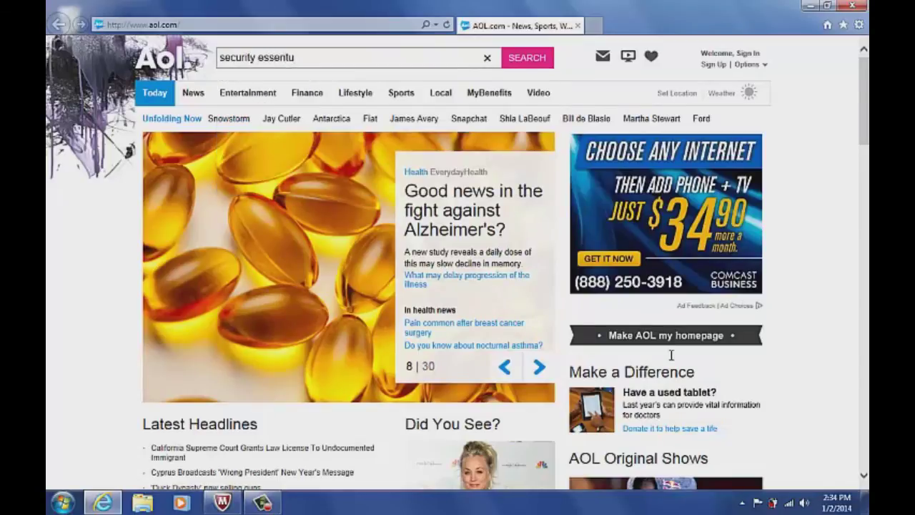
pyautogui.press('BackSpace')
pyautogui.write('ials')
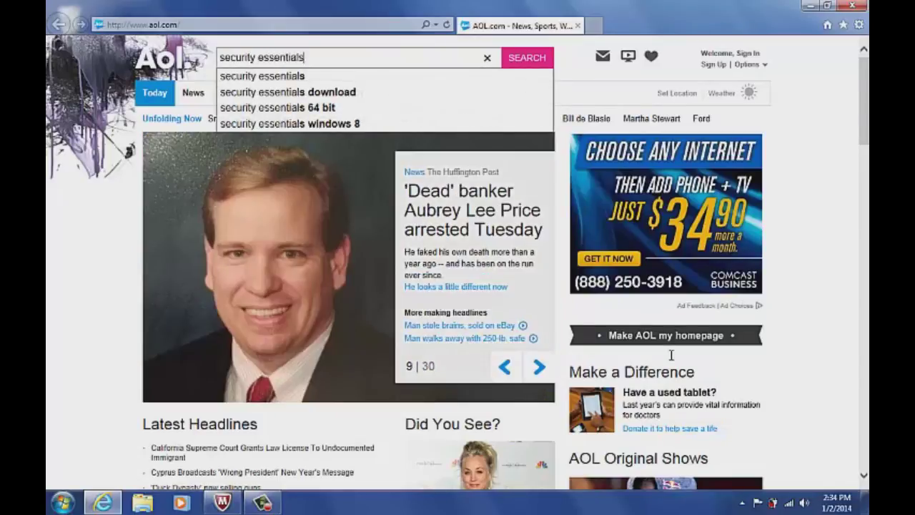
pyautogui.press('Return')
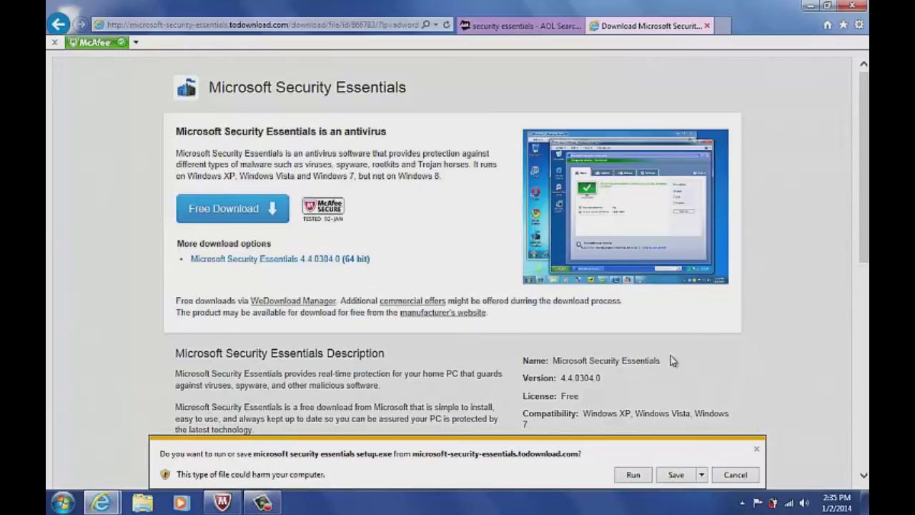
# Close the todownload.com Security Essentials download tab.
pyautogui.hotkey('ctrl', 'w')
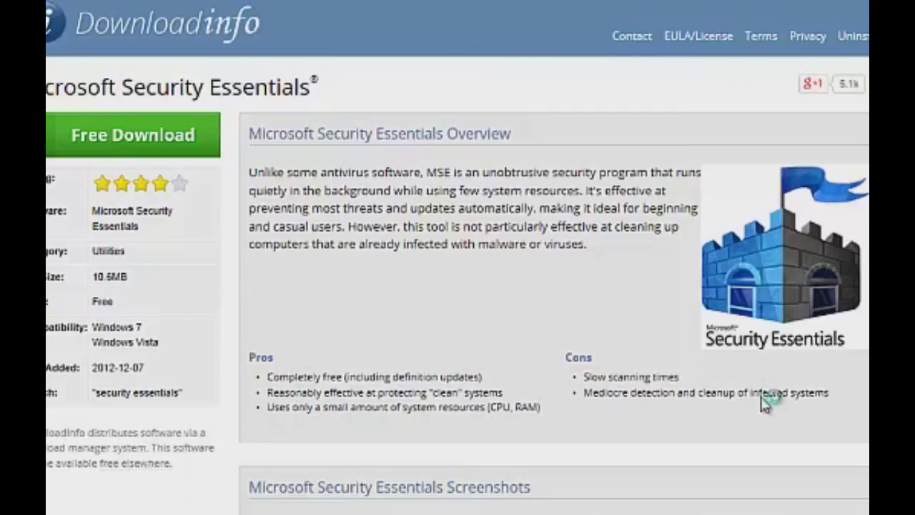
# Run the Downloadinfo download manager, decline the Linksicle and Jump Flip offers, then choose to quit.
pyautogui.click(763, 401)
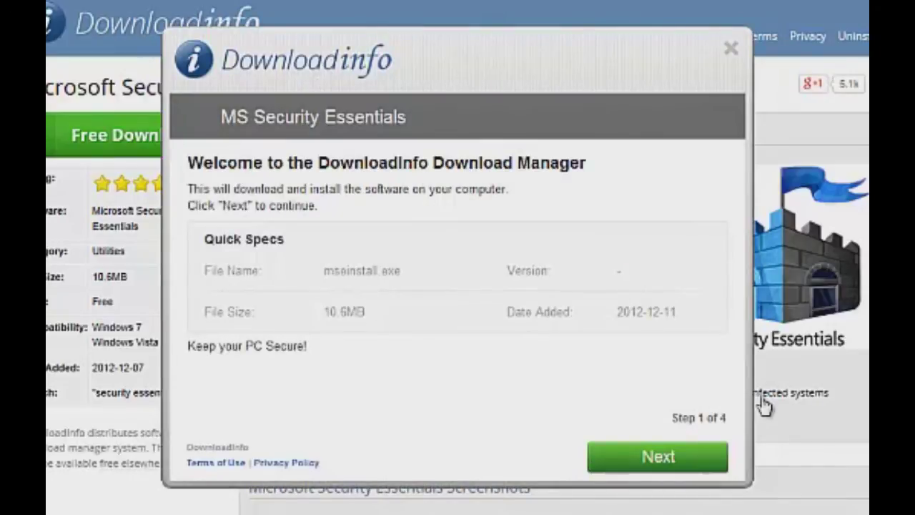
pyautogui.press('Return')
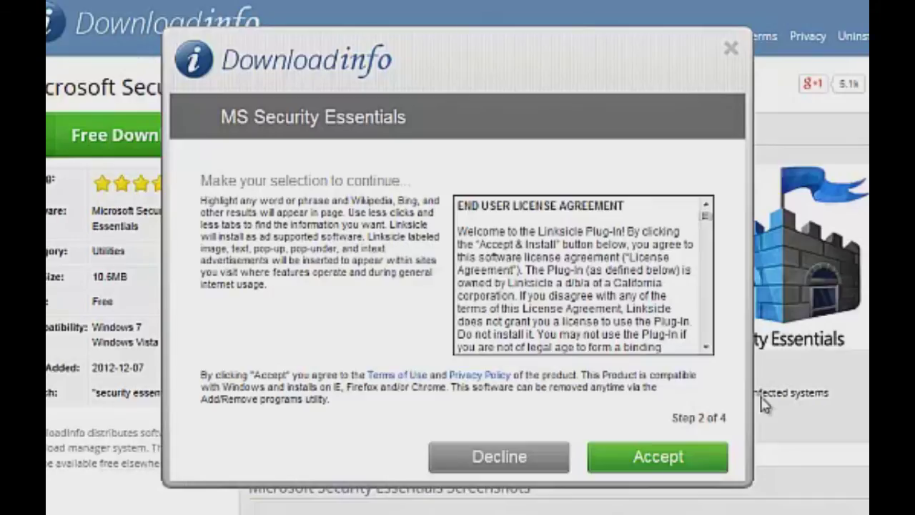
pyautogui.press('Escape')
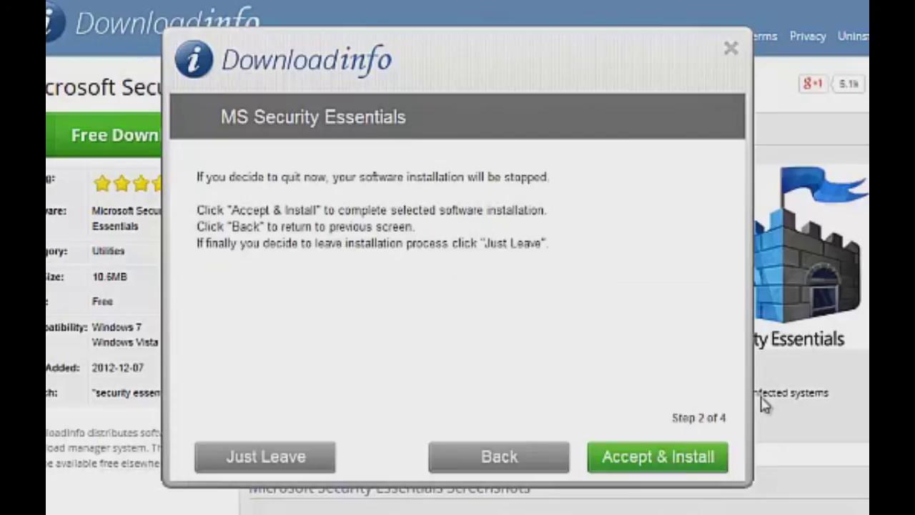
pyautogui.press('Return')
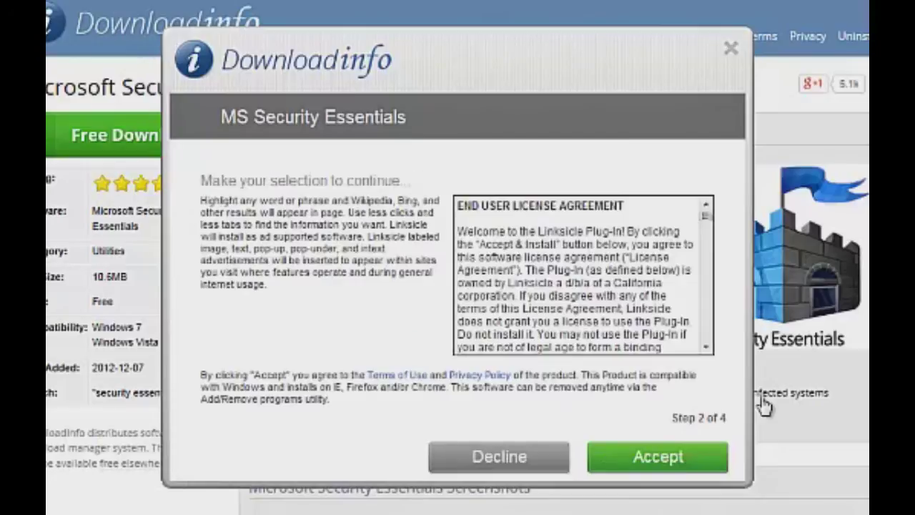
pyautogui.press('Return')
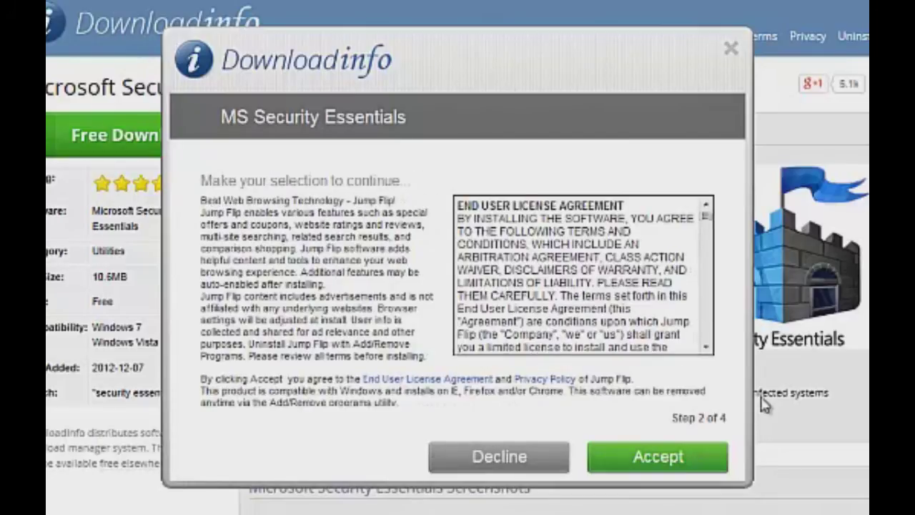
pyautogui.press('Return')
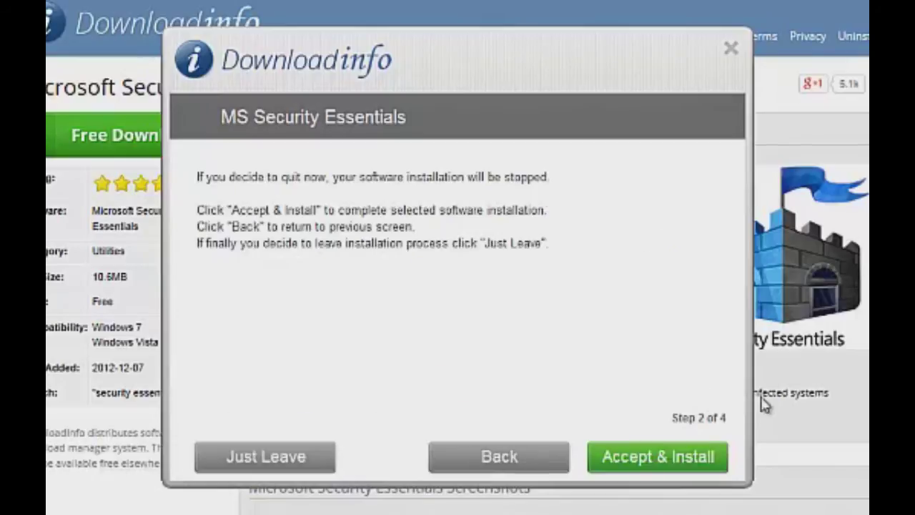
pyautogui.press('Return')
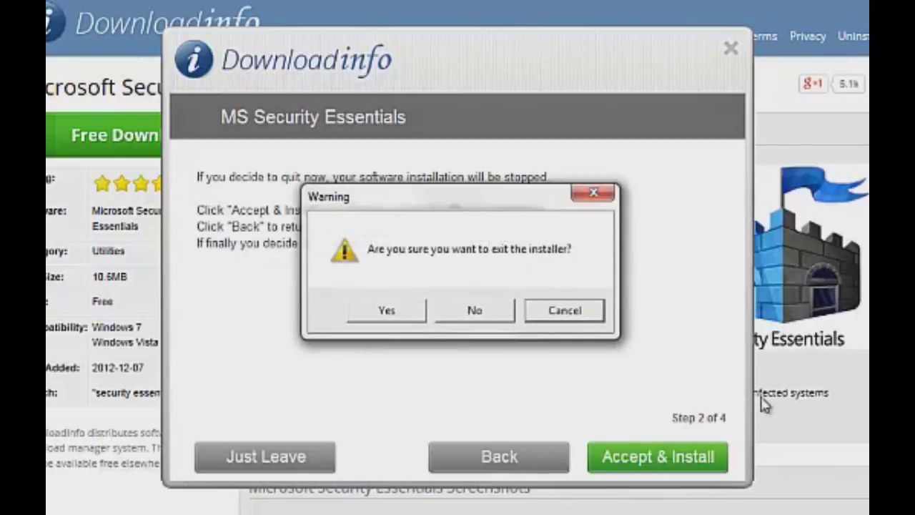
# Confirm exiting the Downloadinfo installer in the Warning dialog.
pyautogui.press('Return')
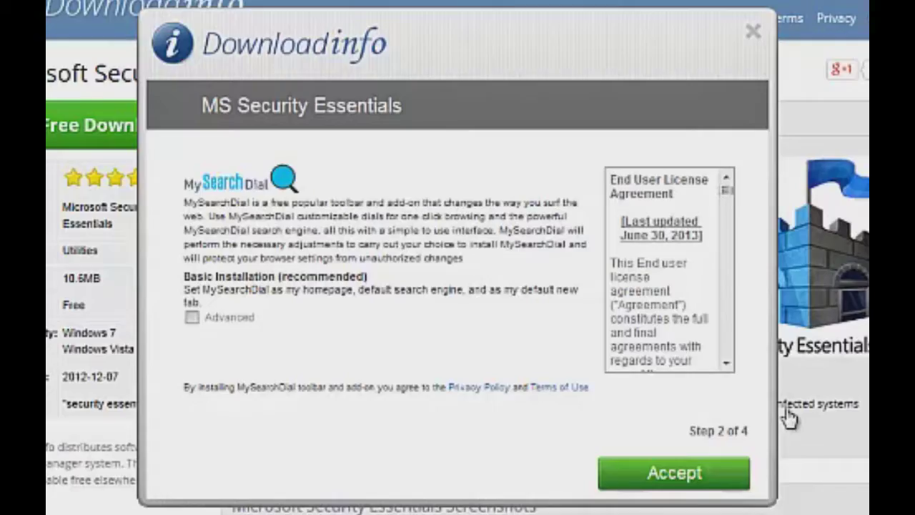
# Show MySearchDial's advanced options and untick all four of its browser changes.
pyautogui.press('space')
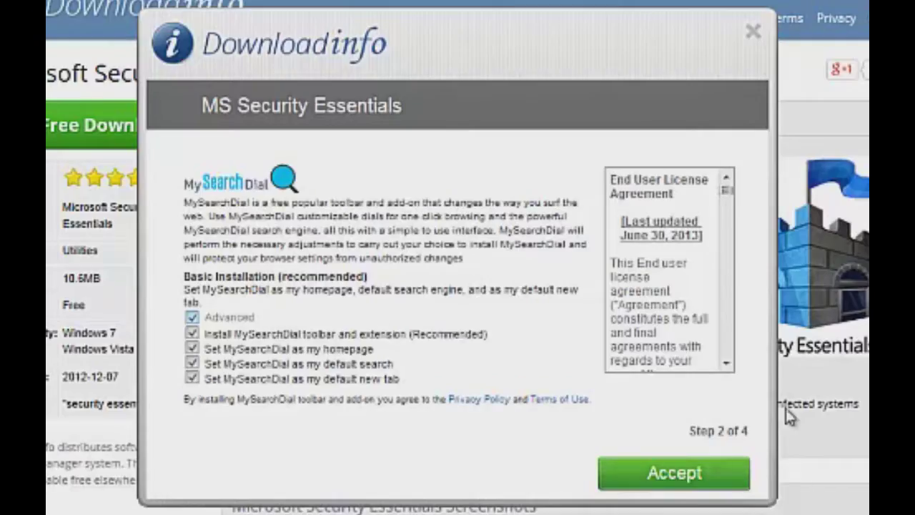
pyautogui.press('space')
pyautogui.press('space')
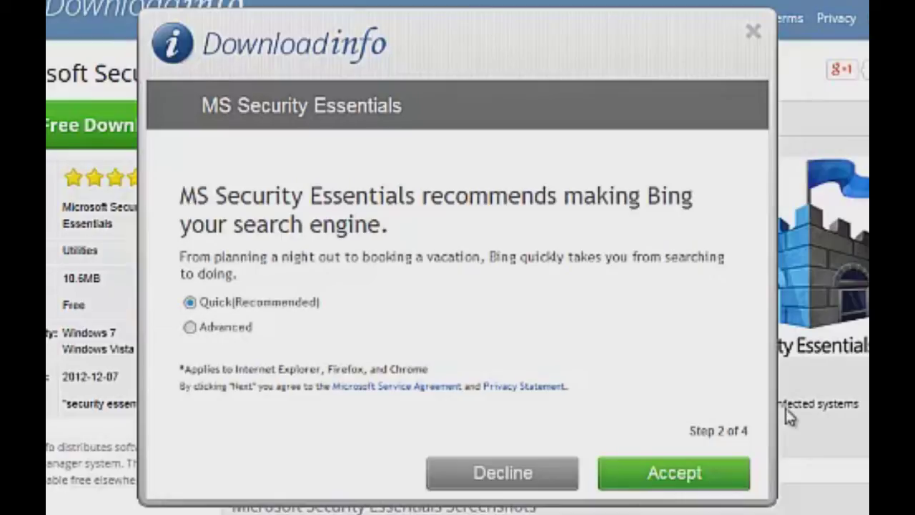
# Switch the Bing search-engine offer to its advanced setup option.
pyautogui.press('Down')
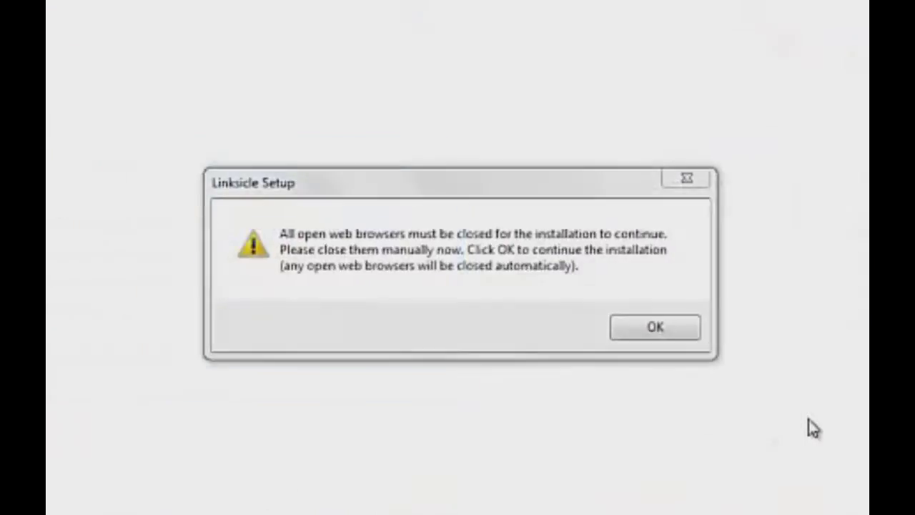
# Accept the Linksicle close-browsers warning so the installation continues.
pyautogui.press('Return')
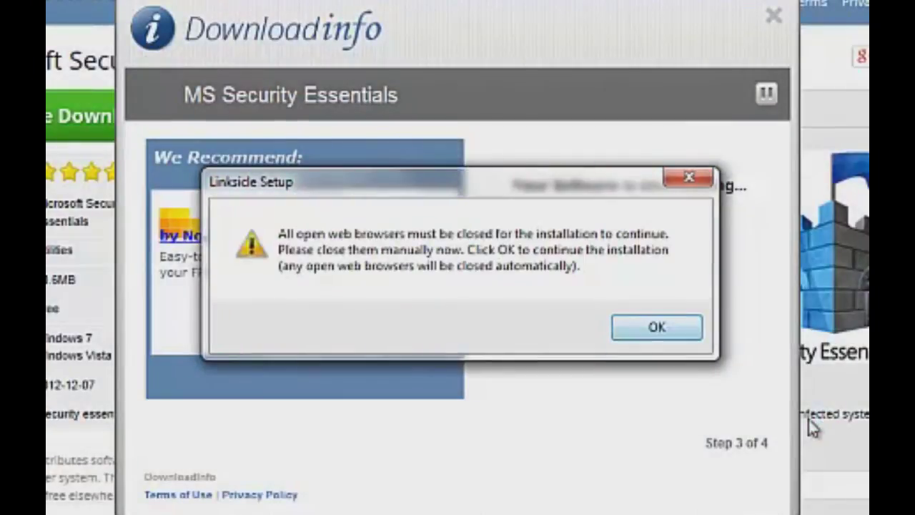
pyautogui.press('Return')
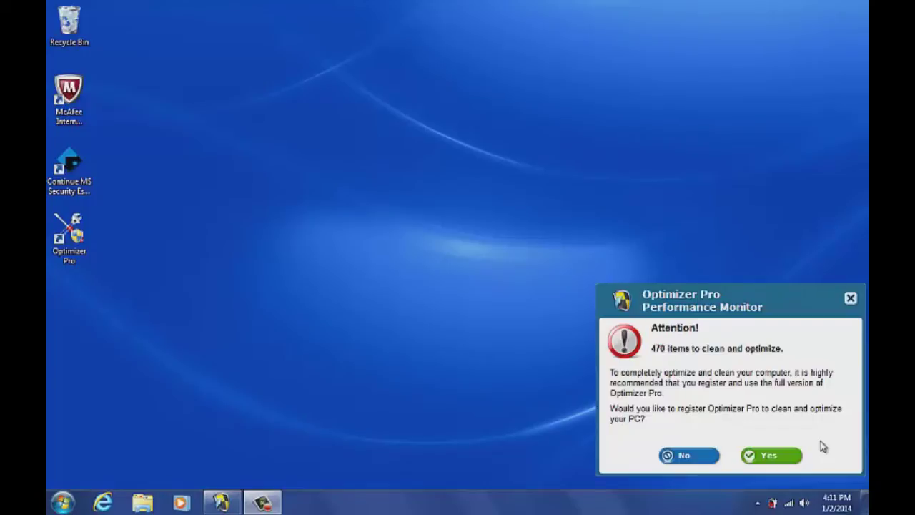
# Check the hidden tray icons, decline Optimizer Pro registration, and relaunch Internet Explorer.
pyautogui.click(759, 504)
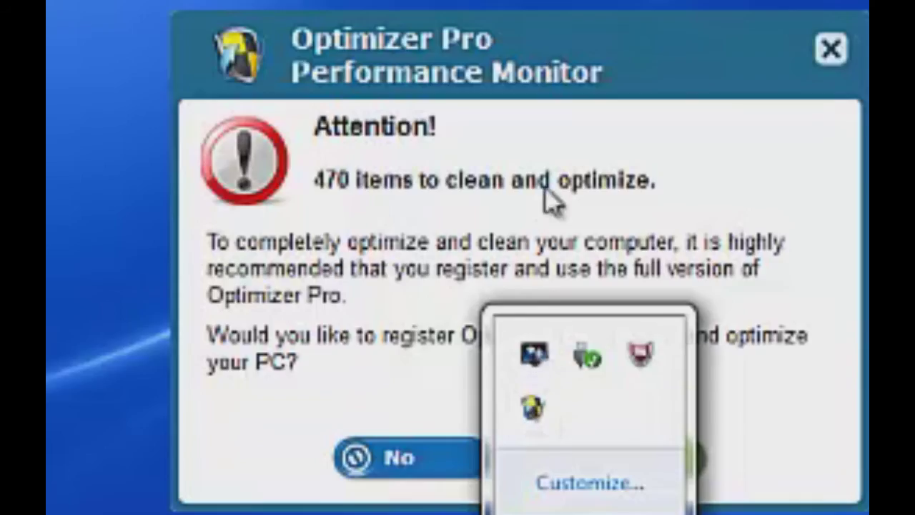
pyautogui.click(786, 310)
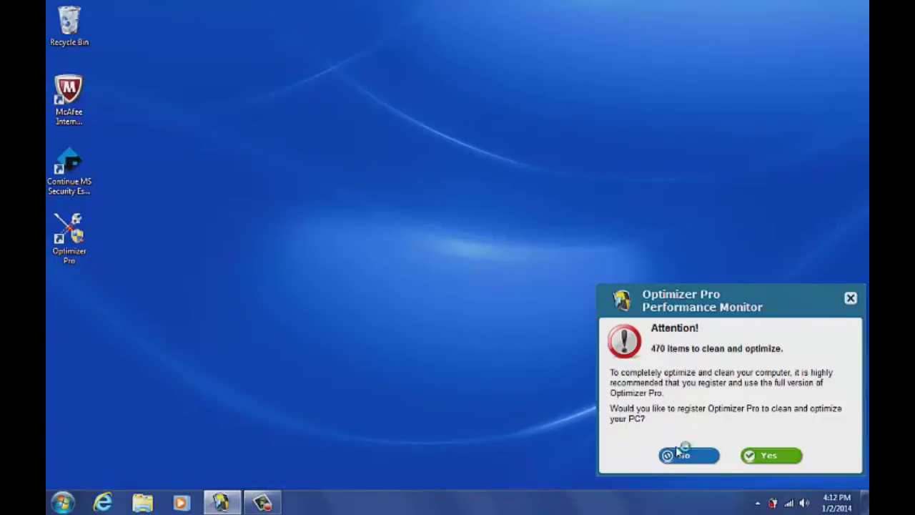
pyautogui.click(703, 450)
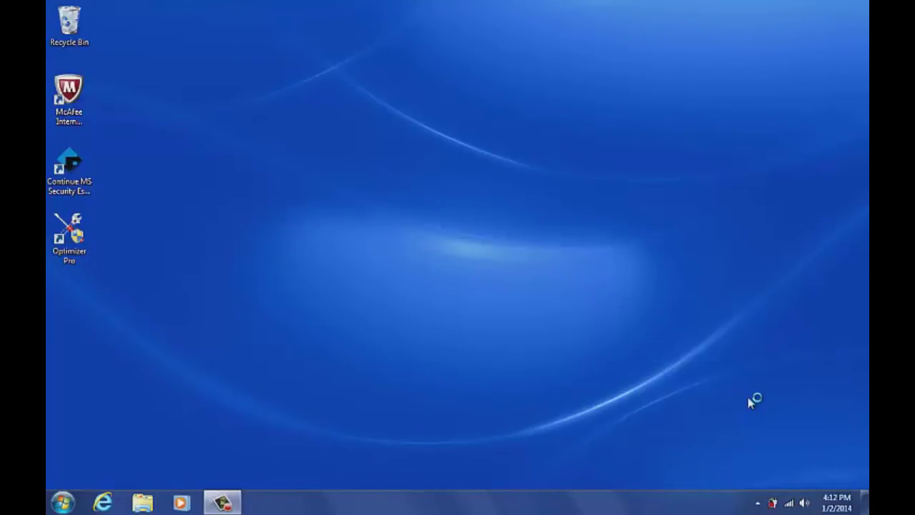
pyautogui.click(107, 502)
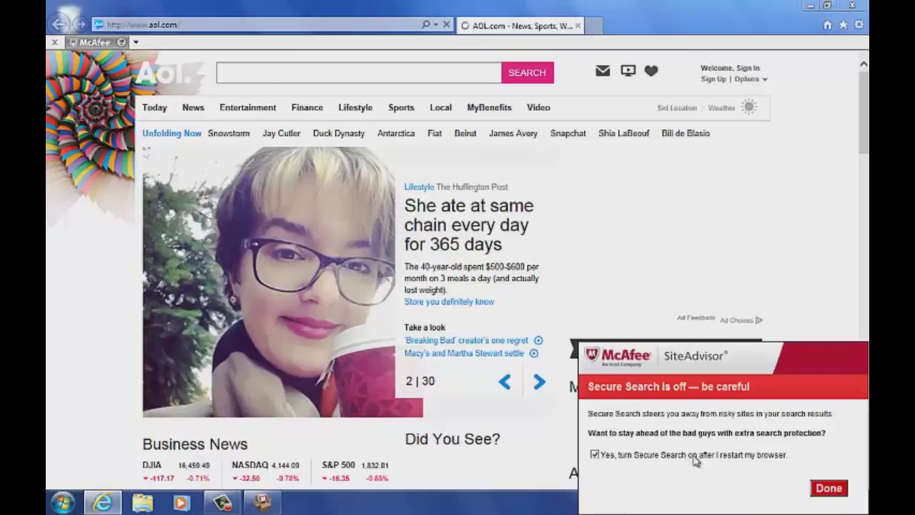
# Dismiss the McAfee SiteAdvisor Secure Search notice with Done.
pyautogui.click(830, 488)
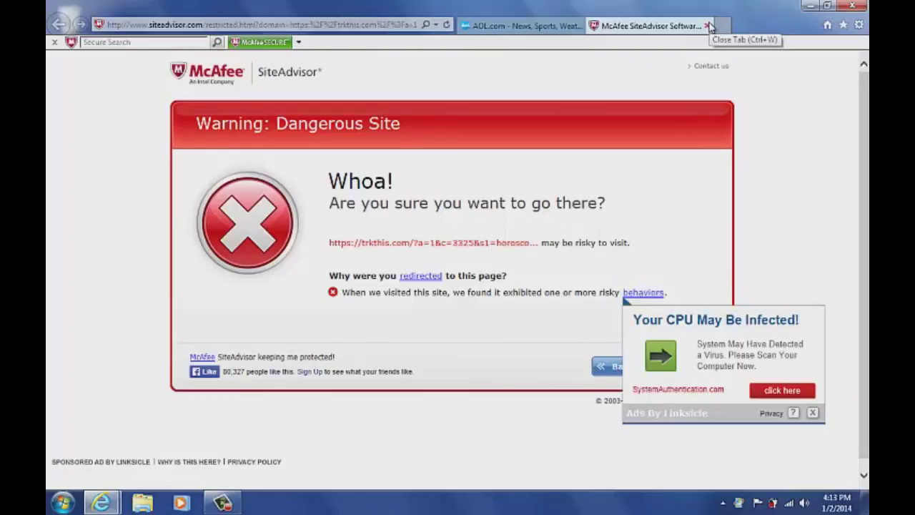
# Close the McAfee Dangerous Site warning tab, leaving only AOL.com.
pyautogui.moveTo(659, 302)
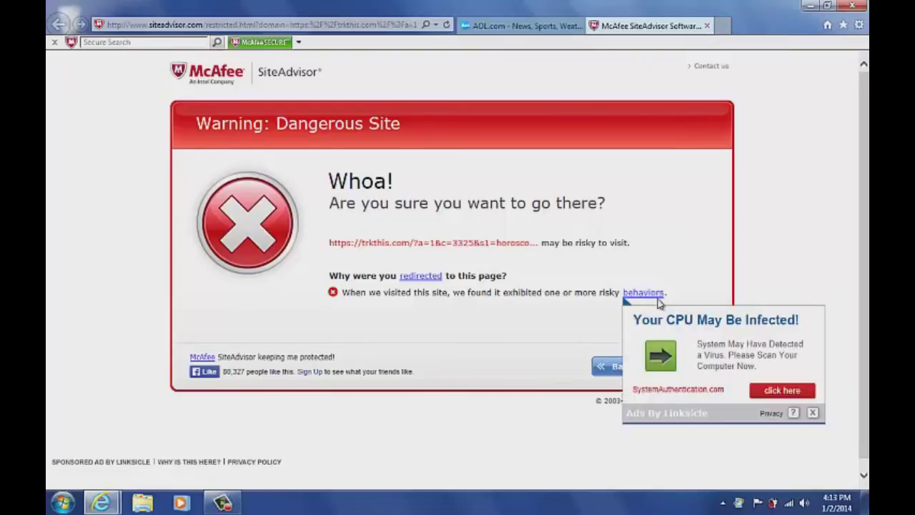
pyautogui.click(707, 26)
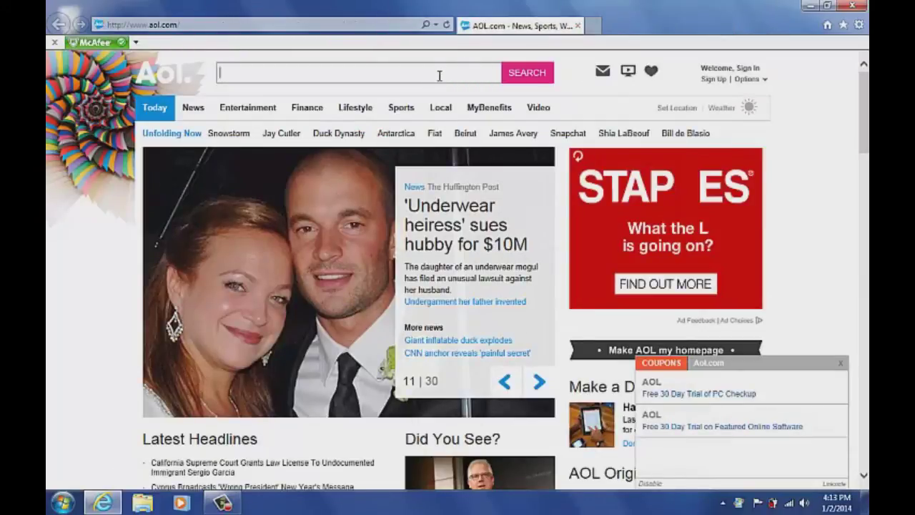
# Search AOL for 'computer care' and open the Computer Care Clinic result from the results list.
pyautogui.write('computer')
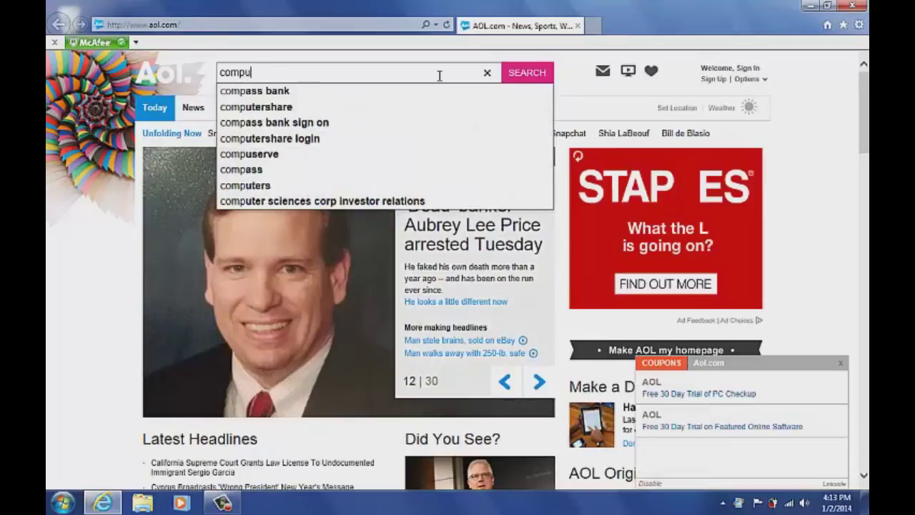
pyautogui.write(' care')
pyautogui.press('Return')
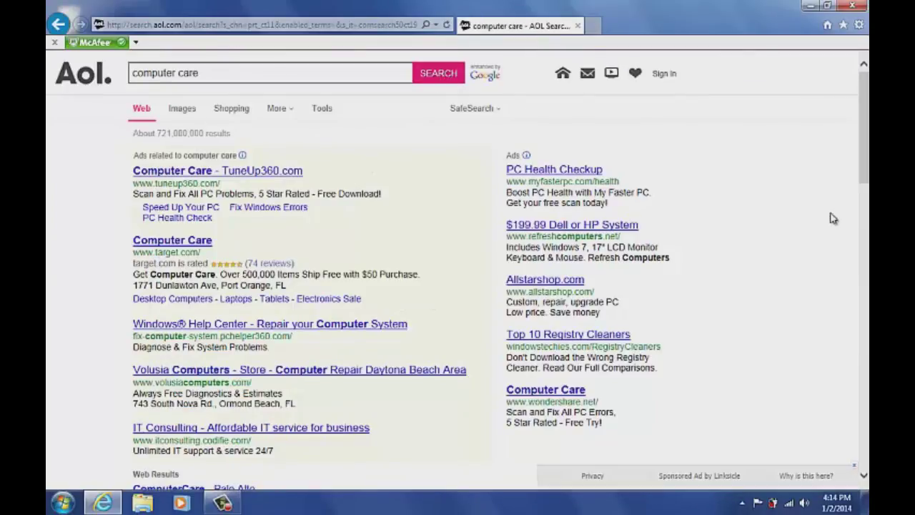
pyautogui.moveTo(863, 158); pyautogui.dragTo(864, 206)
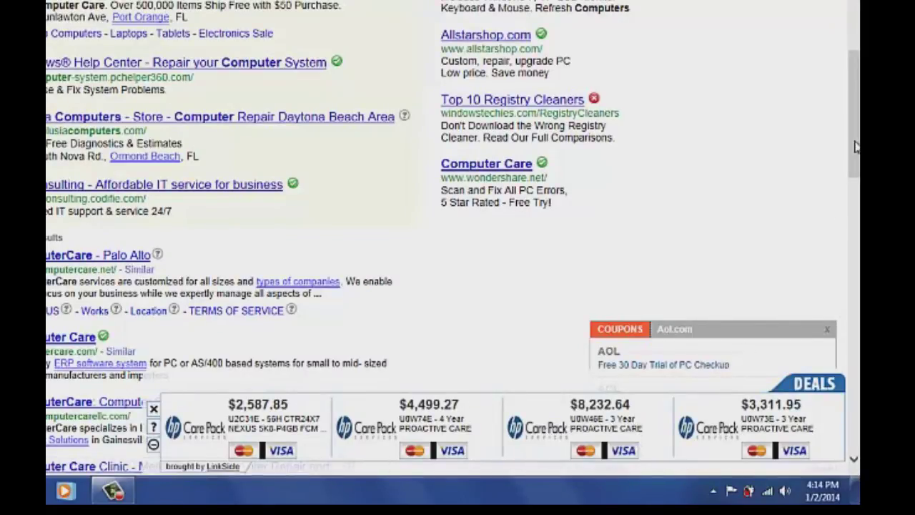
pyautogui.moveTo(857, 147); pyautogui.dragTo(857, 218)
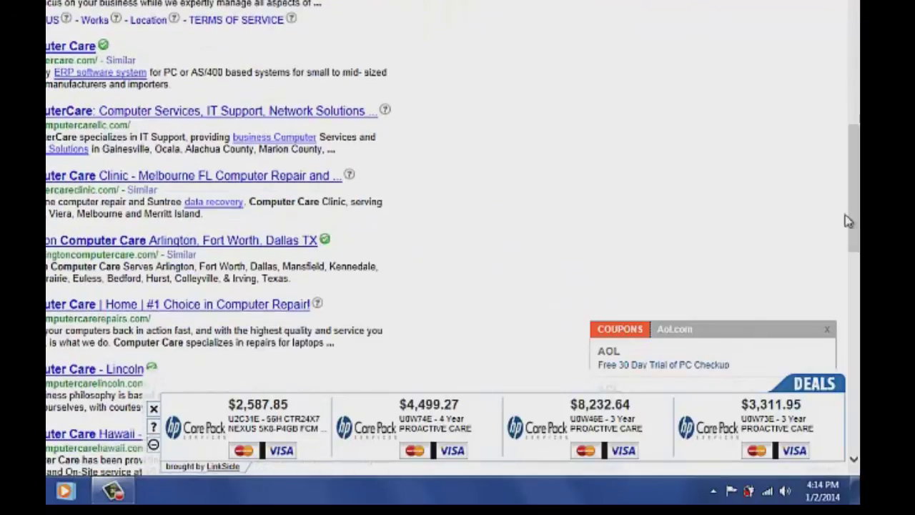
pyautogui.click(310, 184)
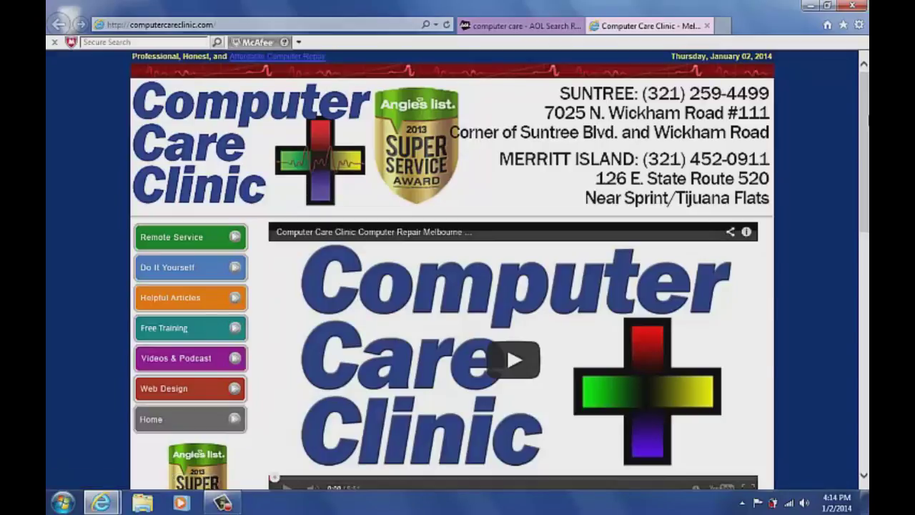
pyautogui.moveTo(863, 153); pyautogui.dragTo(864, 251)
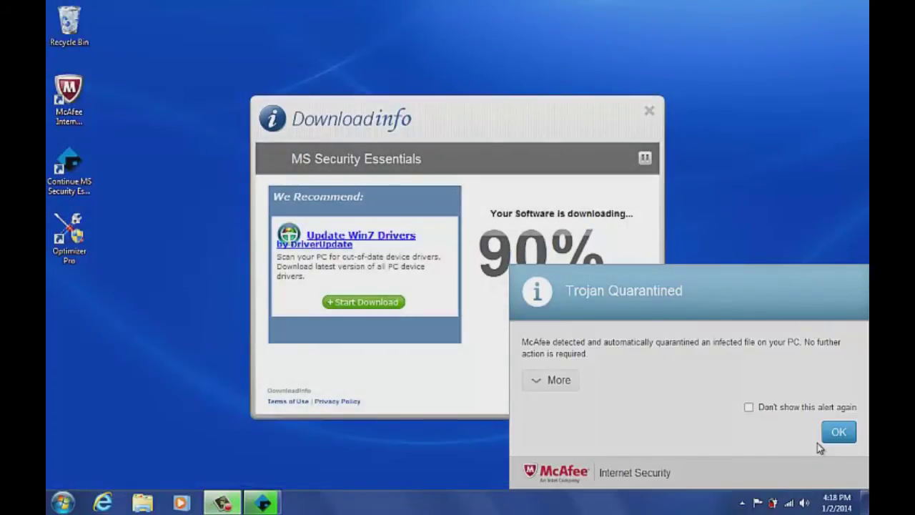
# Dismiss the McAfee Trojan Quarantined alert and start the recommended Update Win7 Drivers download.
pyautogui.click(839, 433)
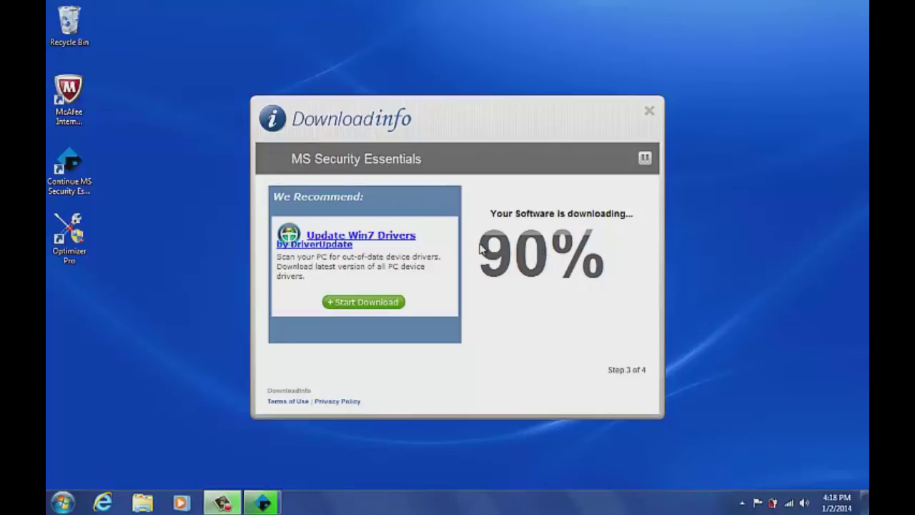
pyautogui.click(391, 304)
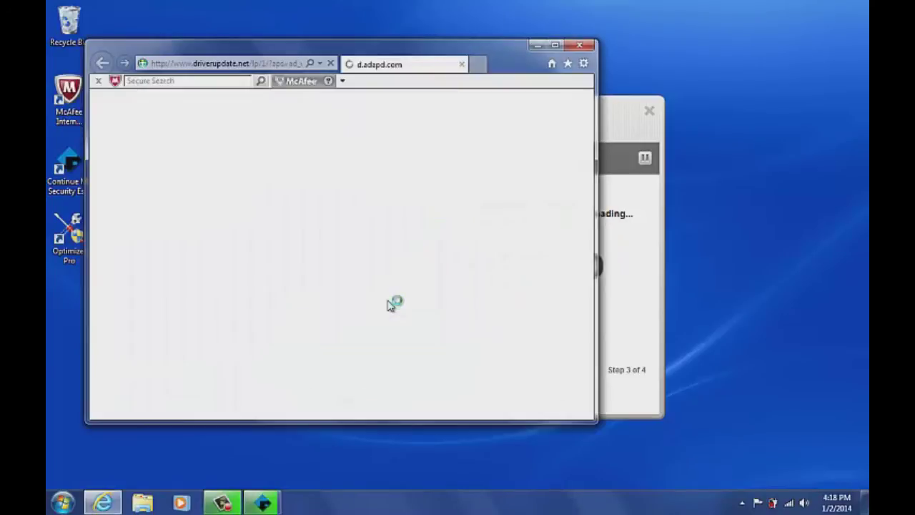
# Maximize the DriverUpdate Windows 7 Drivers page and dismiss the blocked pop-up notification.
pyautogui.click(555, 46)
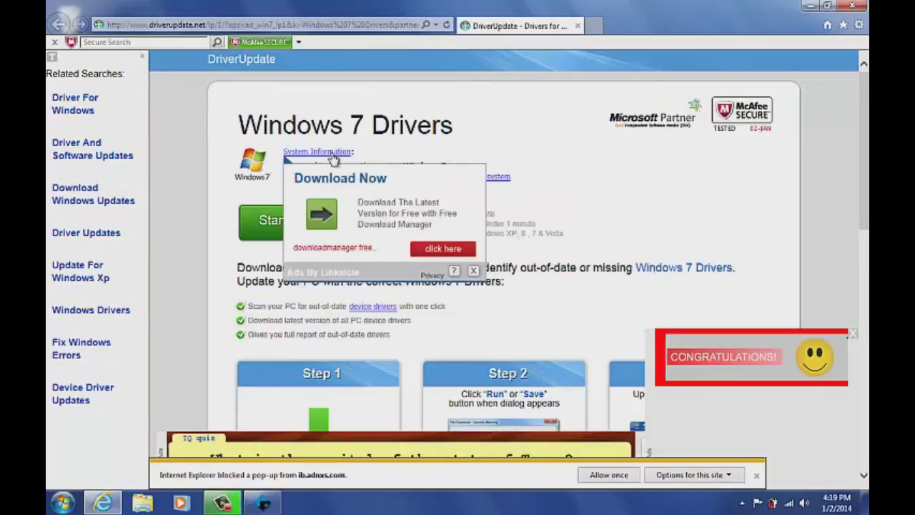
pyautogui.moveTo(508, 182)
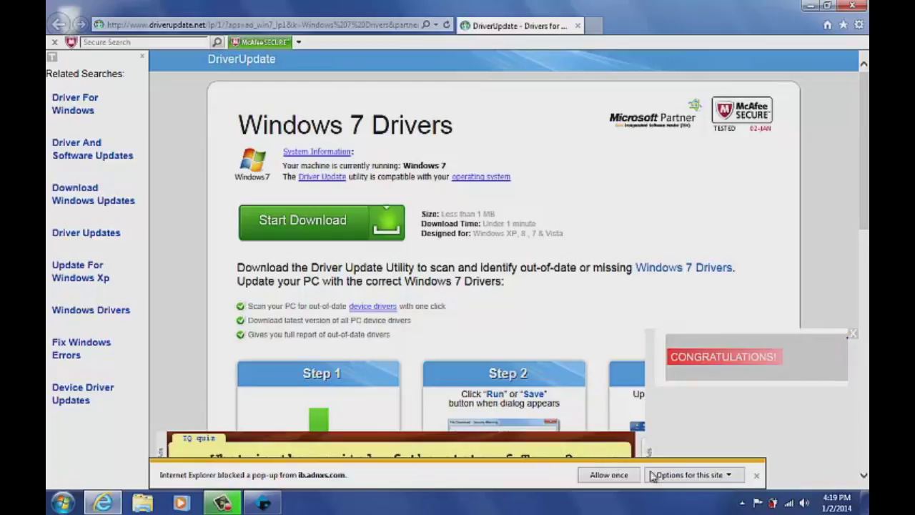
pyautogui.click(756, 476)
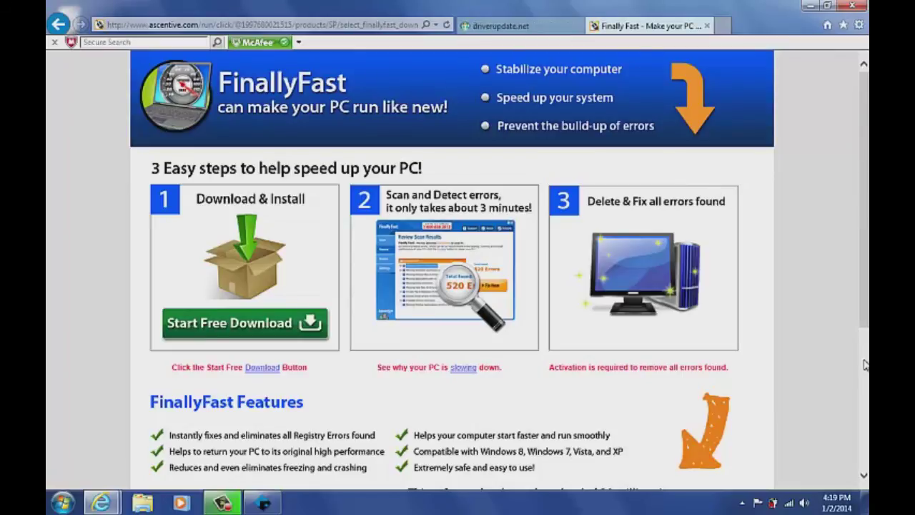
# Scroll down the FinallyFast page while the extra ad tabs open.
pyautogui.scroll(-3, 865, 367)
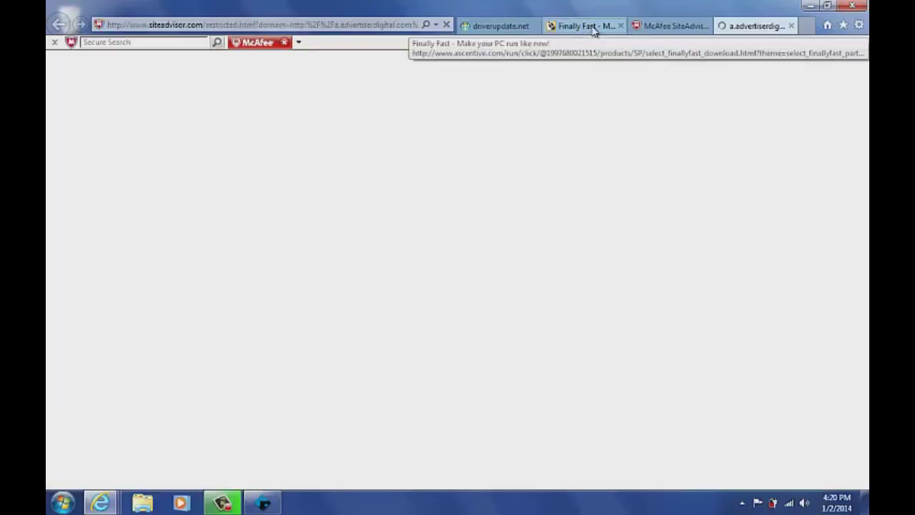
# Run the FinallyFast setup file from its tab and set ascentive.com pop-ups to Always allow.
pyautogui.click(591, 26)
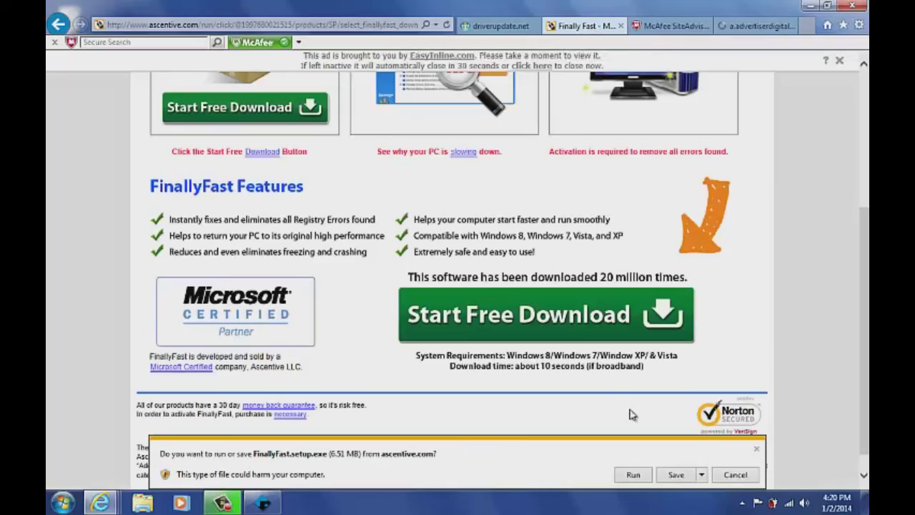
pyautogui.click(634, 475)
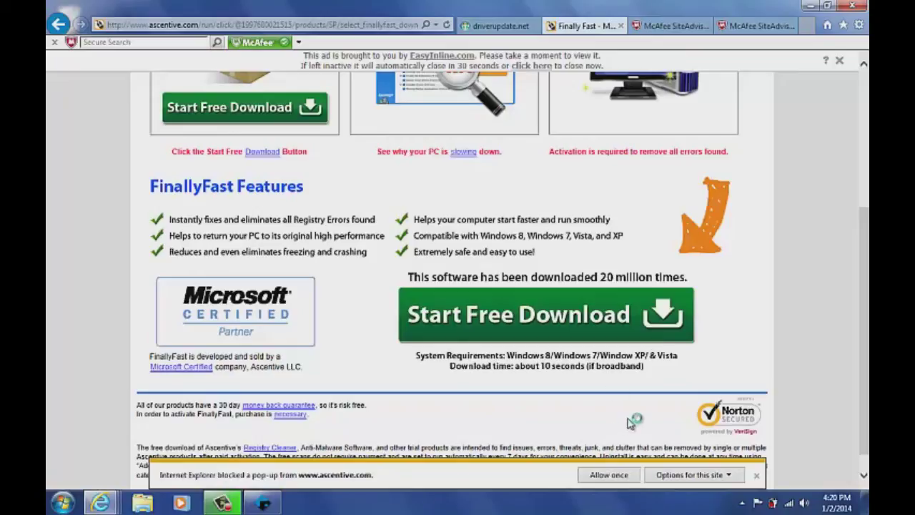
pyautogui.click(606, 476)
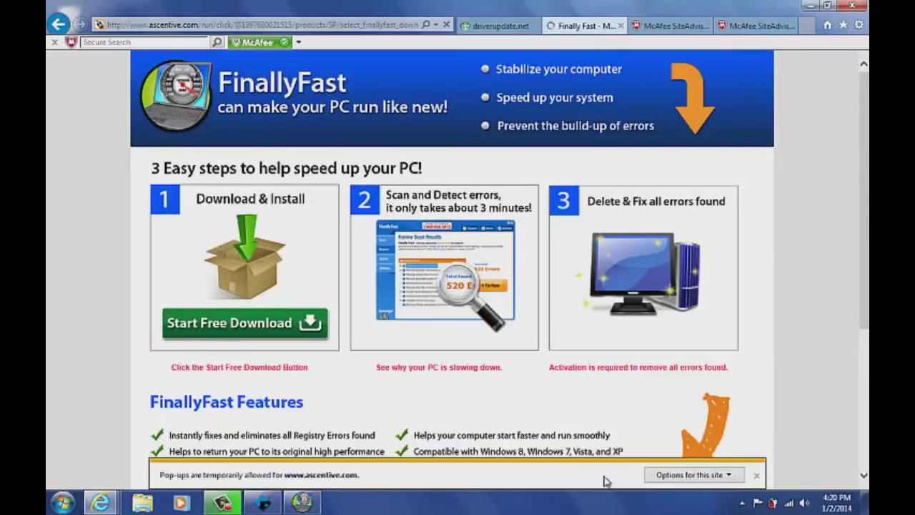
pyautogui.scroll(-3, 604, 480)
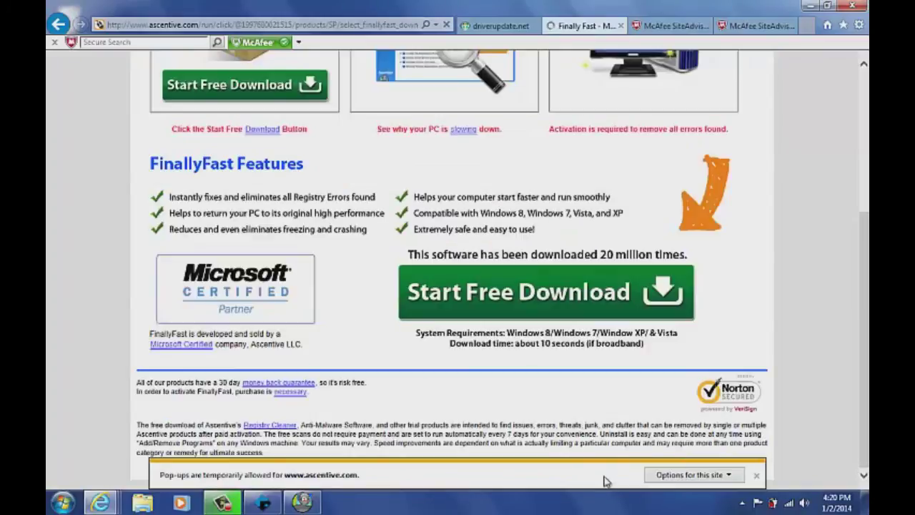
pyautogui.click(688, 476)
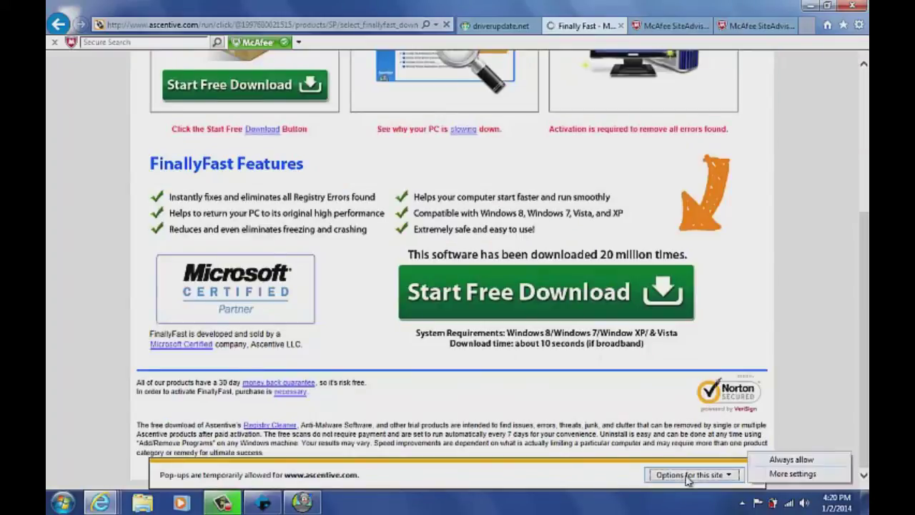
pyautogui.click(769, 461)
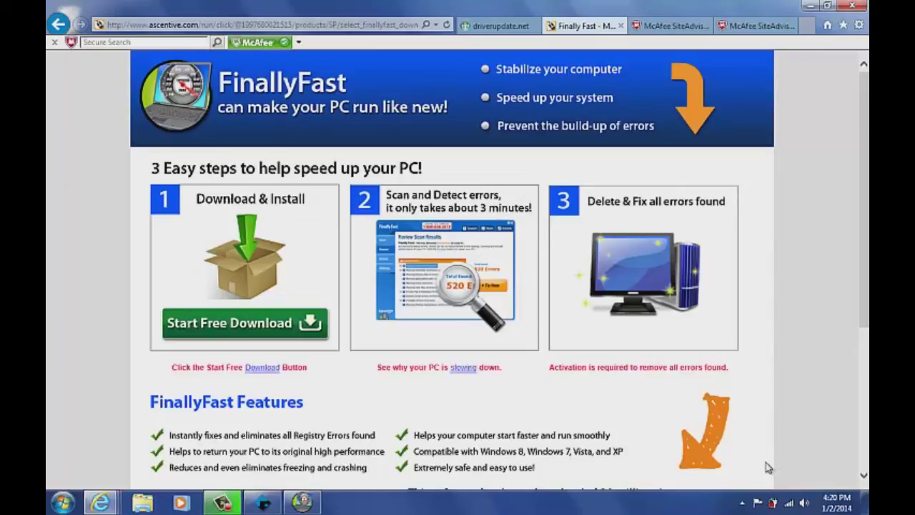
pyautogui.press('pagedown')
# Accept the Ascentive licence and install Finally Fast with all additional tasks left ticked.
pyautogui.click(318, 504)
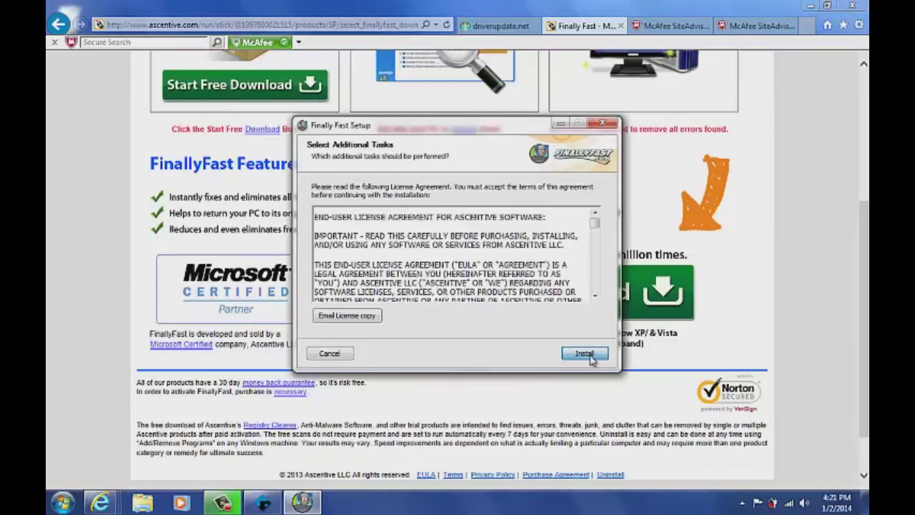
pyautogui.click(585, 354)
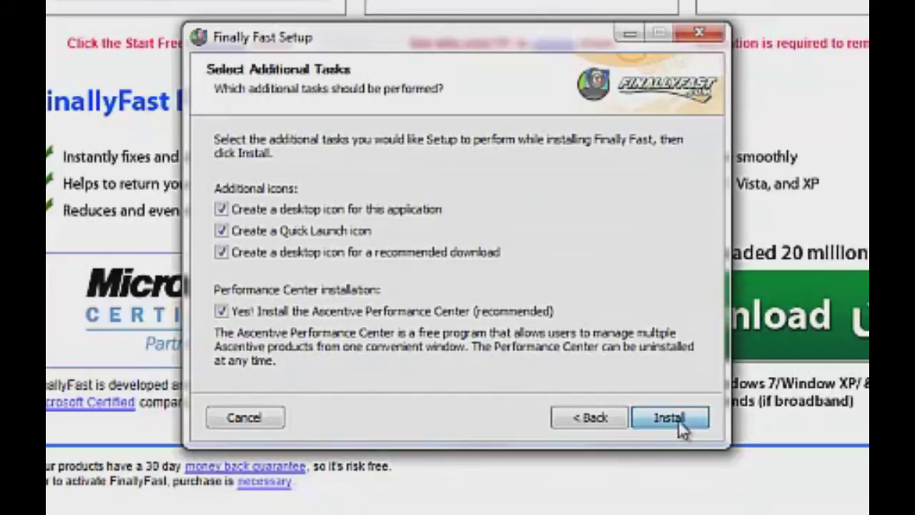
pyautogui.click(677, 419)
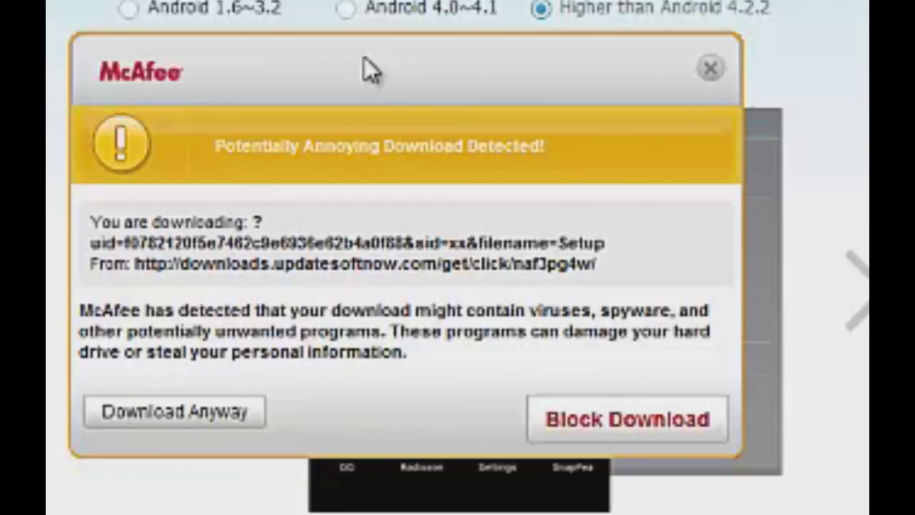
# Download the McAfee-flagged file anyway, advance the Mobogenie guide, and start the DriverUpdate scan.
pyautogui.moveTo(364, 57); pyautogui.dragTo(423, 57)
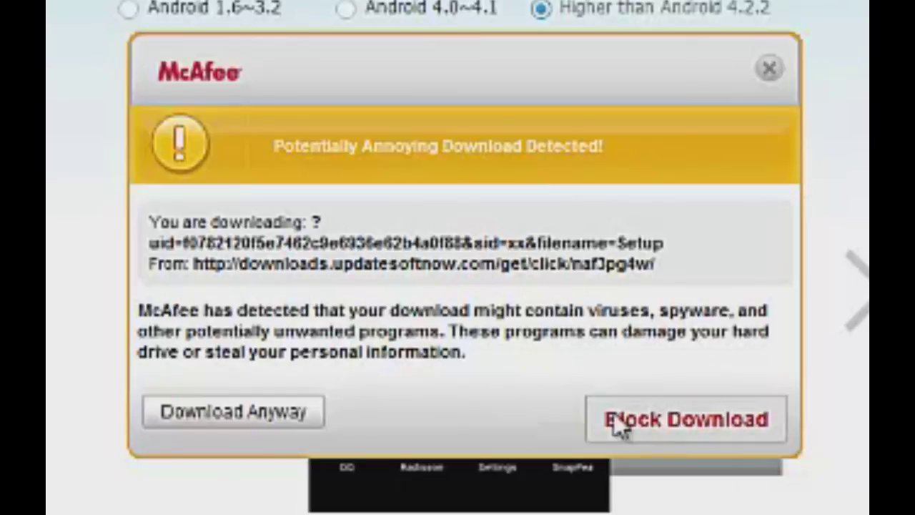
pyautogui.click(277, 422)
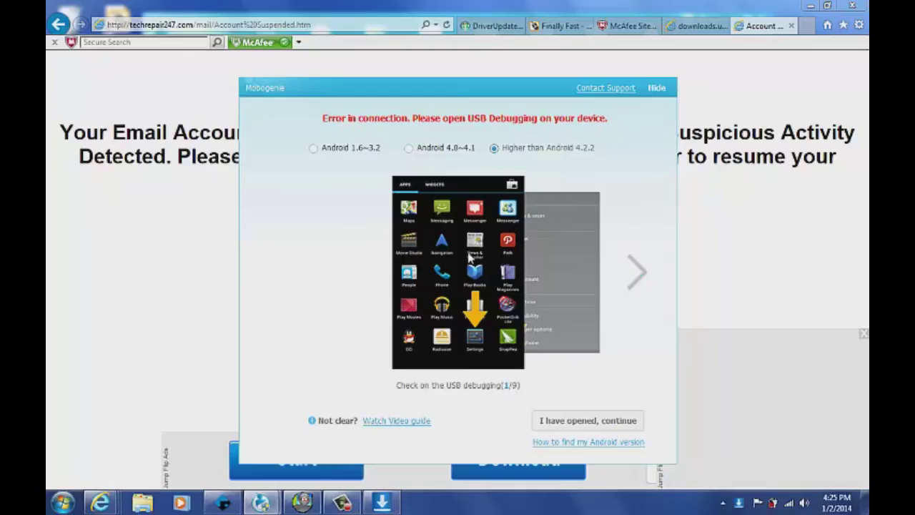
pyautogui.click(636, 286)
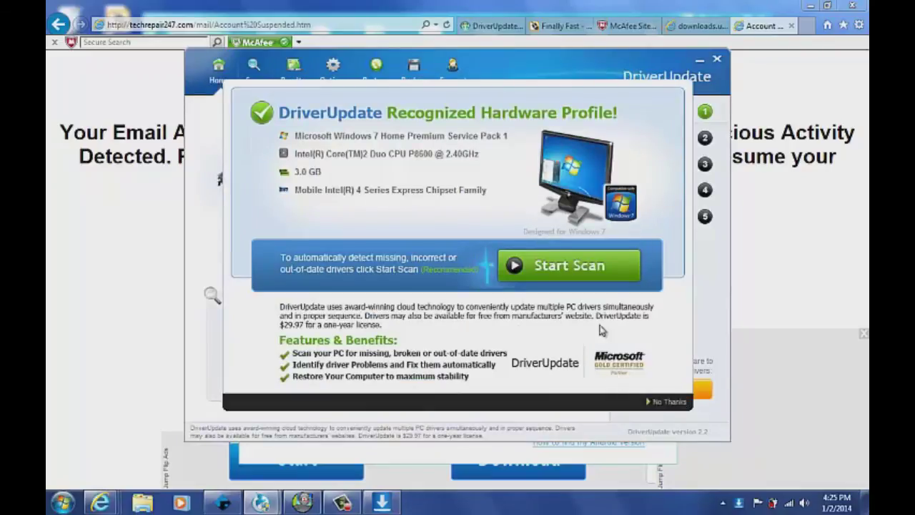
pyautogui.click(590, 277)
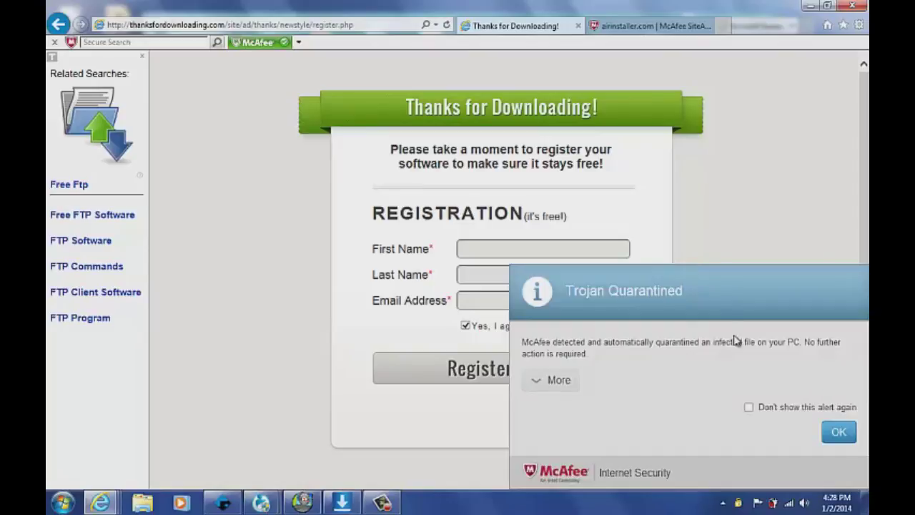
pyautogui.click(839, 433)
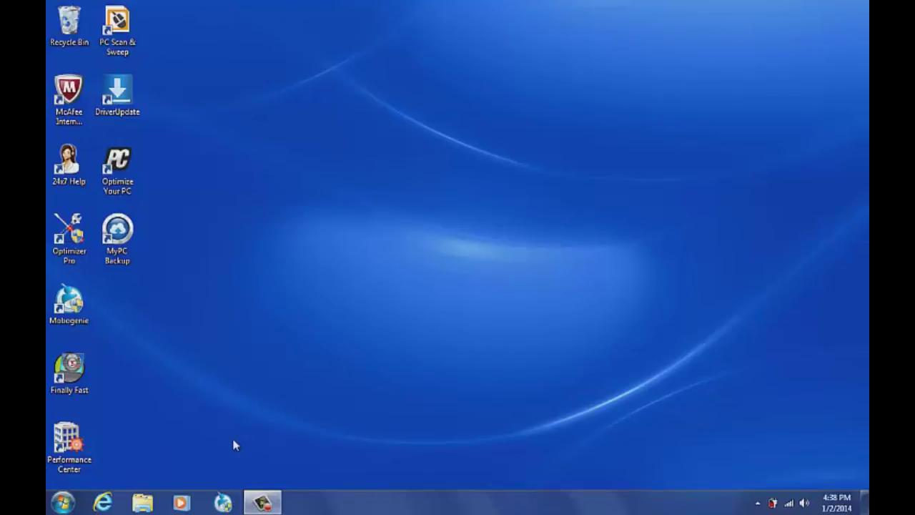
# Switch to Internet Explorer from the taskbar, then close the browser window.
pyautogui.click(104, 503)
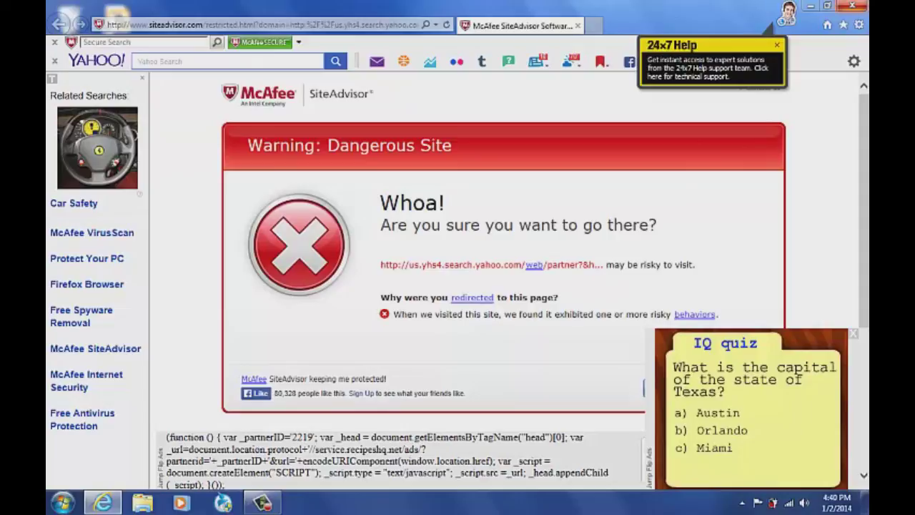
pyautogui.click(853, 6)
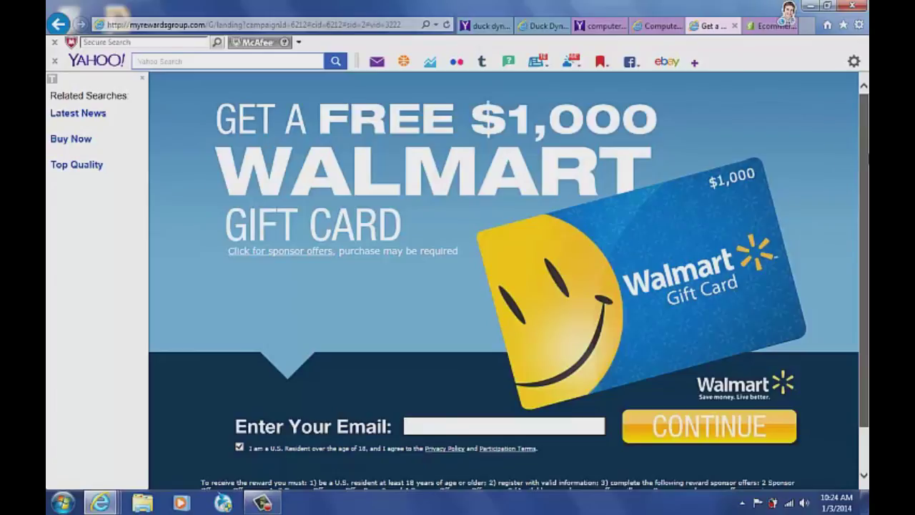
# Scroll the Walmart gift card page and click into its Enter Your Email box.
pyautogui.moveTo(868, 166); pyautogui.dragTo(867, 214)
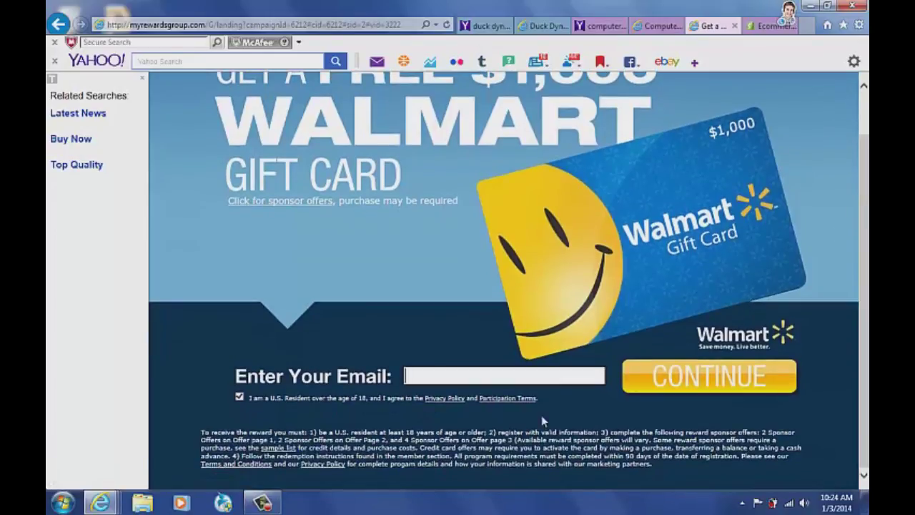
pyautogui.moveTo(867, 179); pyautogui.dragTo(867, 136)
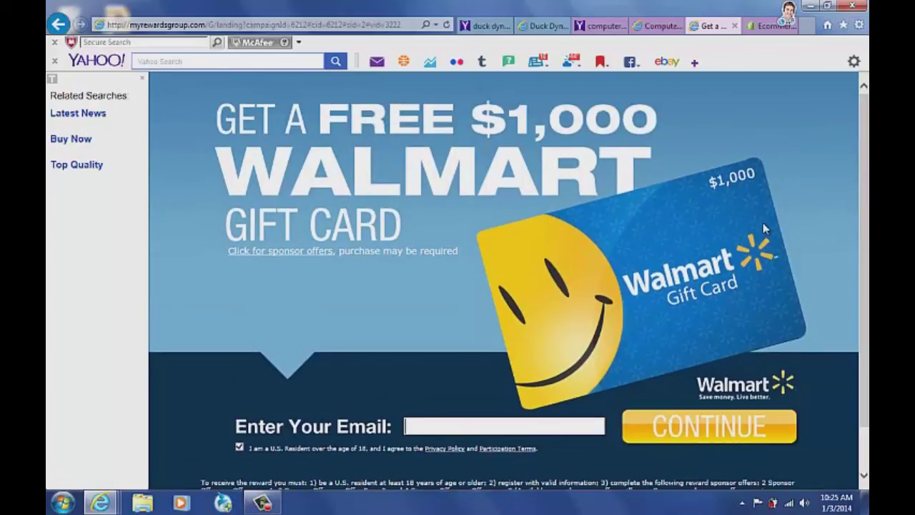
pyautogui.click(503, 429)
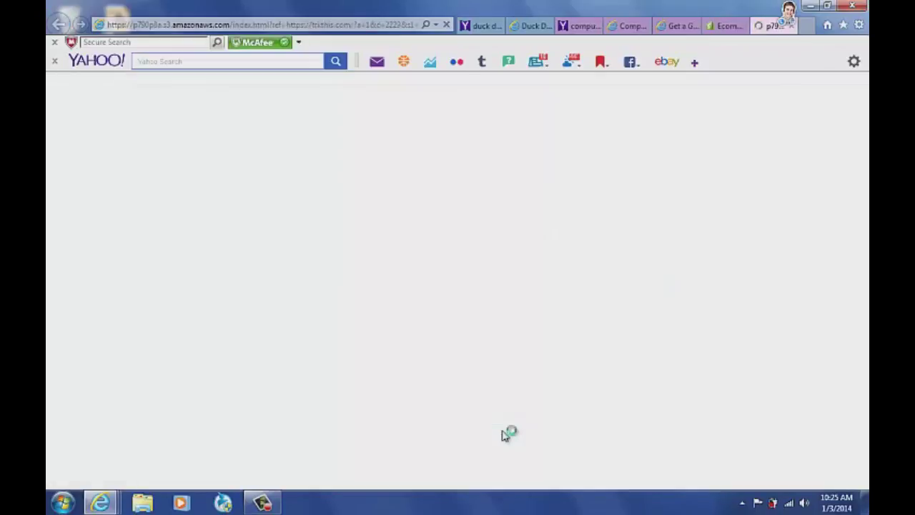